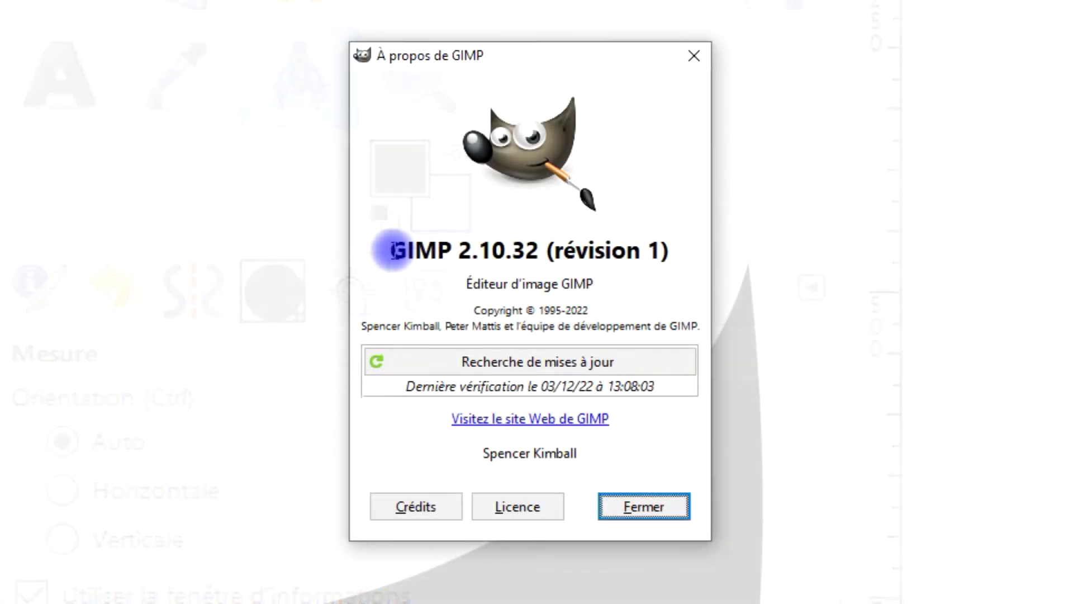
pyautogui.moveTo(392, 250); pyautogui.dragTo(540, 249)
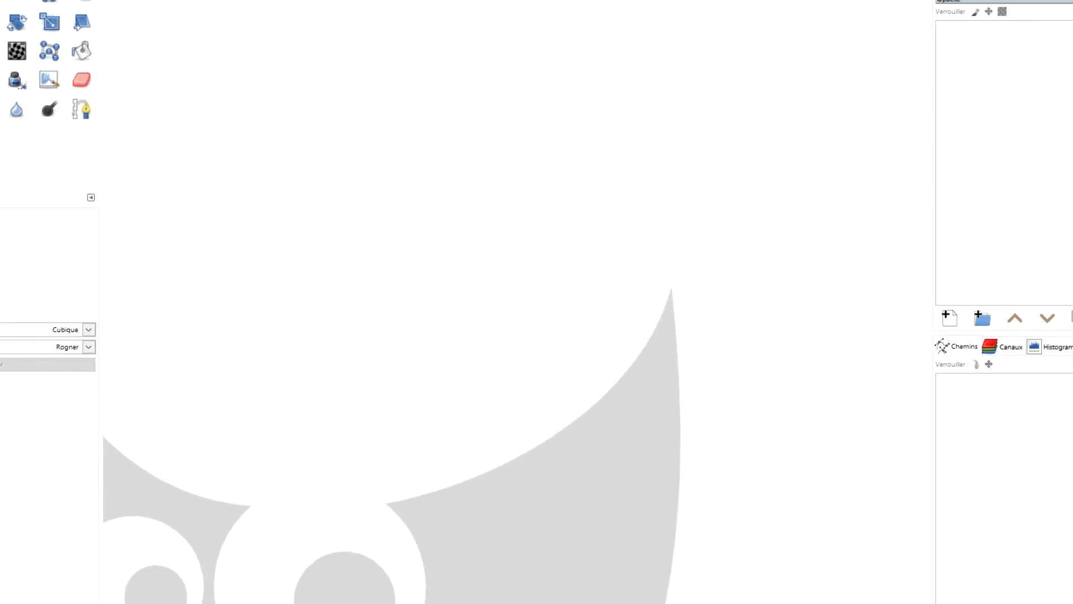
# Create a new 1500 × 1500 px image with the fill set to Blanc in the advanced options
pyautogui.click(17, 17)
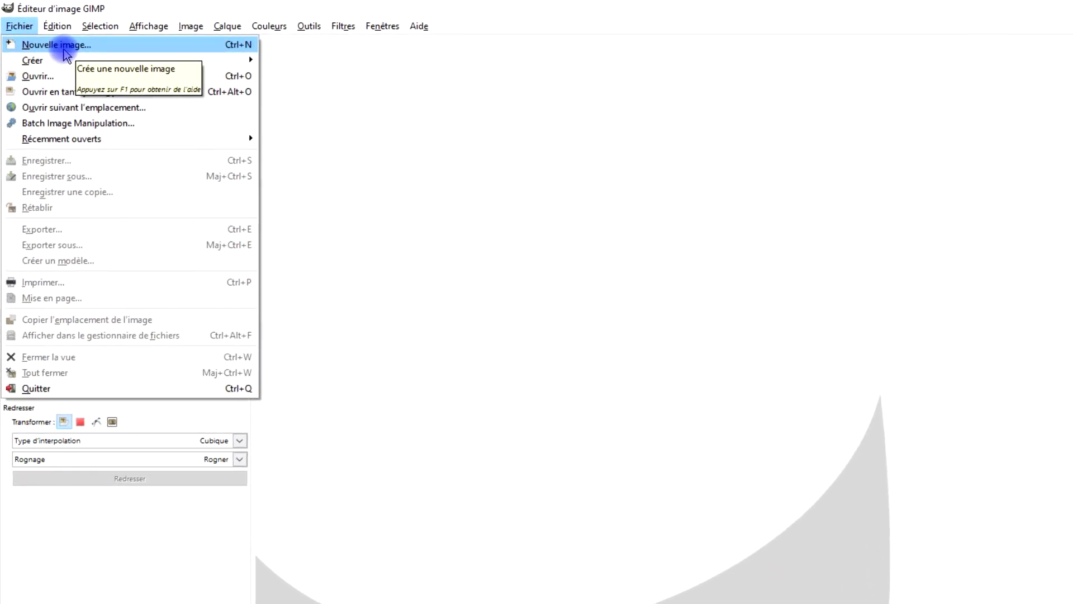
pyautogui.click(64, 48)
pyautogui.moveTo(724, 242); pyautogui.dragTo(592, 239)
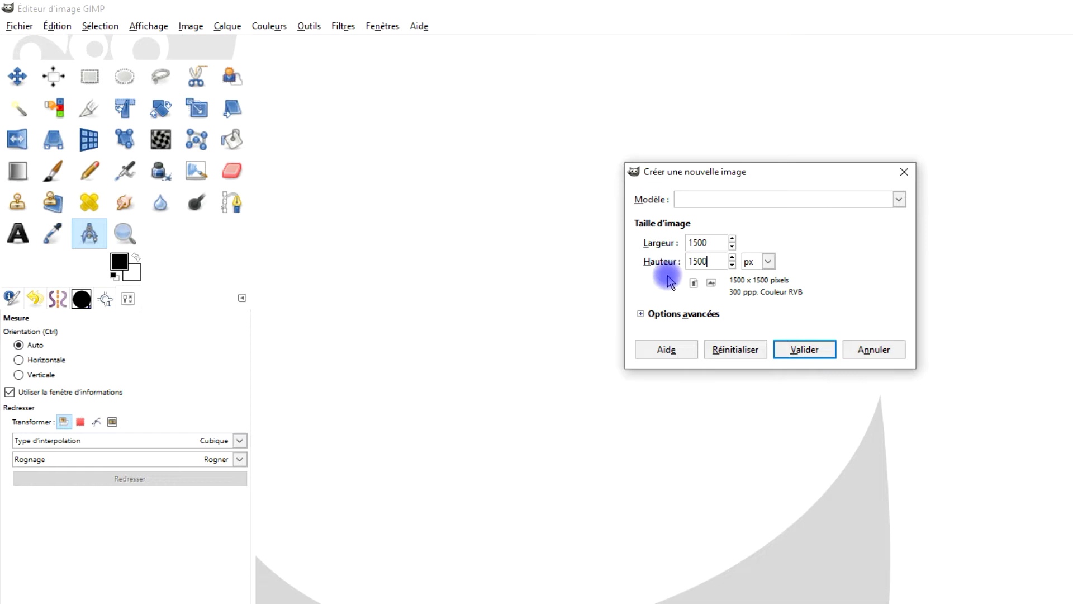
pyautogui.click(640, 314)
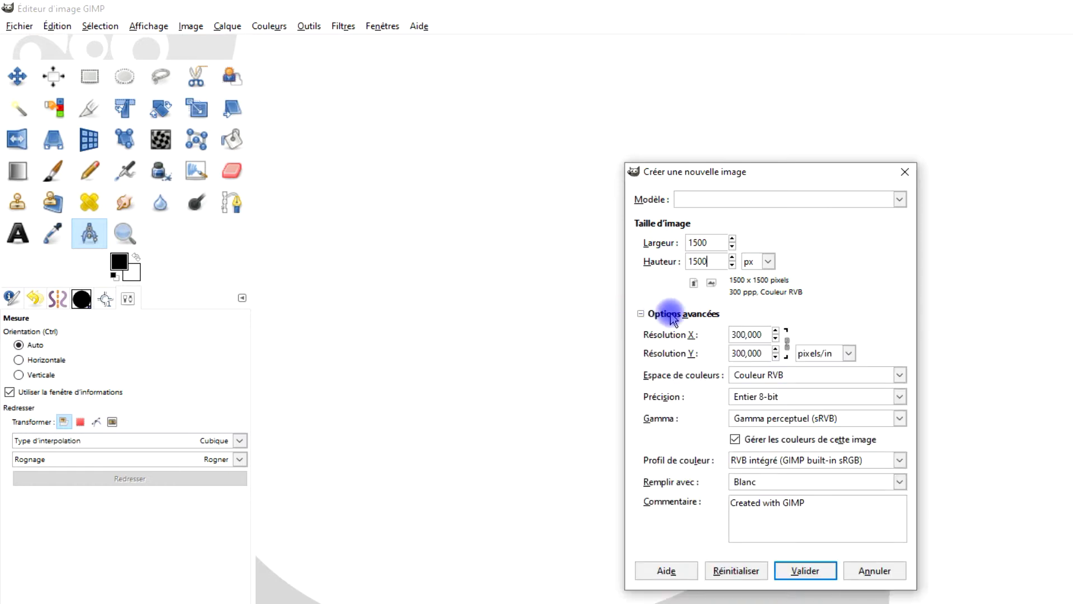
pyautogui.click(772, 482)
pyautogui.click(777, 542)
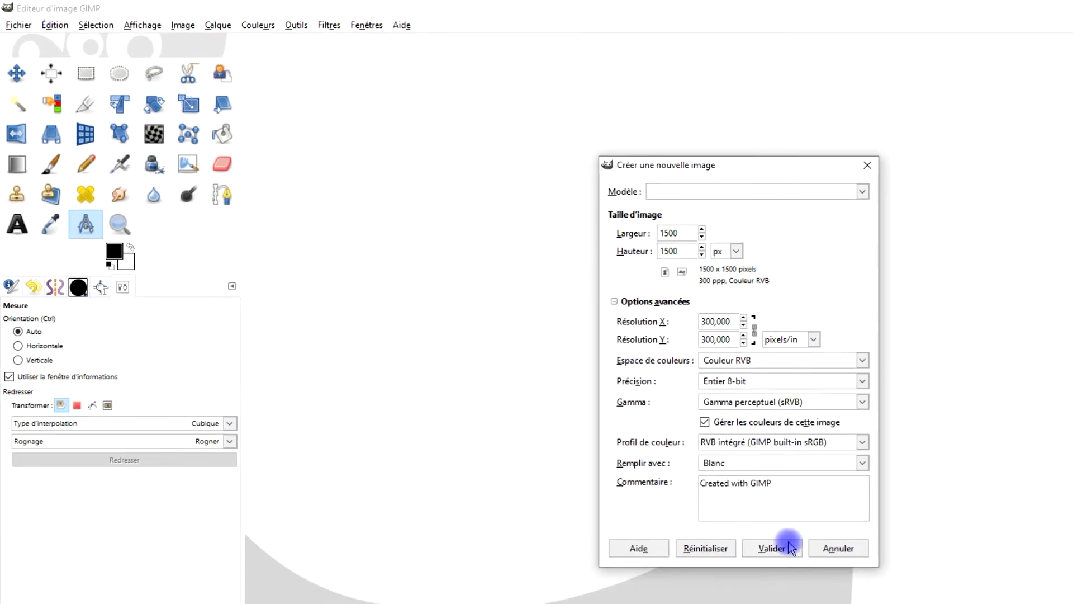
pyautogui.click(811, 571)
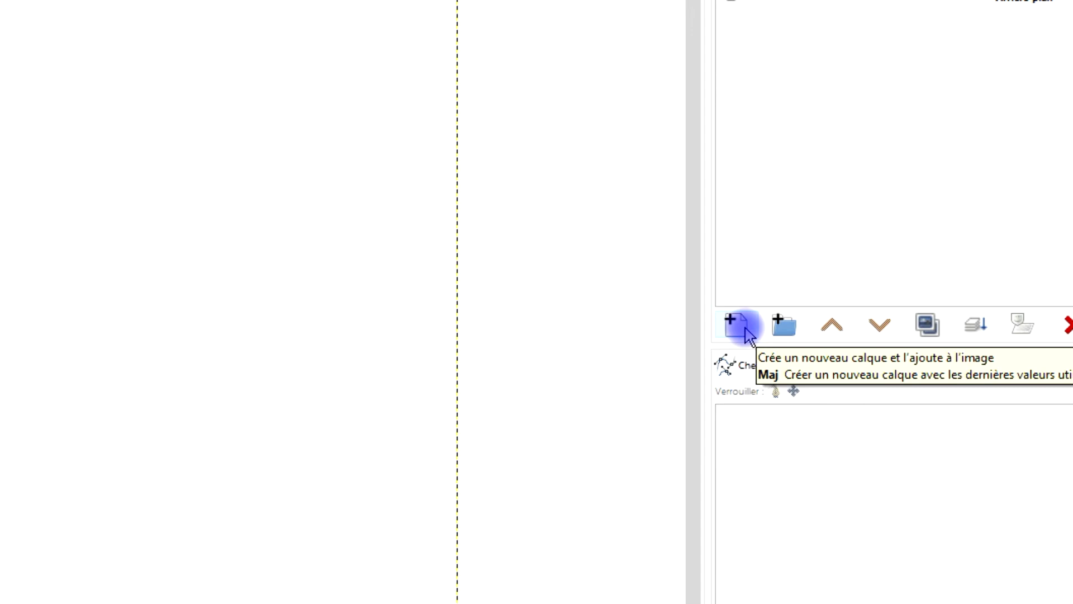
# Add a new layer named "trait" filled with Transparence
pyautogui.click(749, 335)
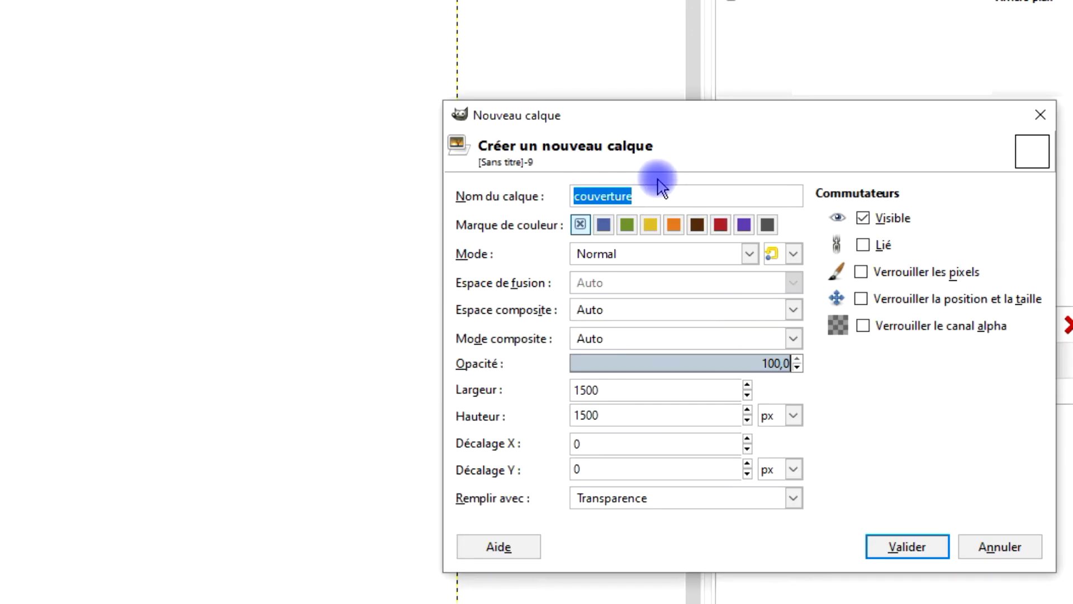
pyautogui.write('trait')
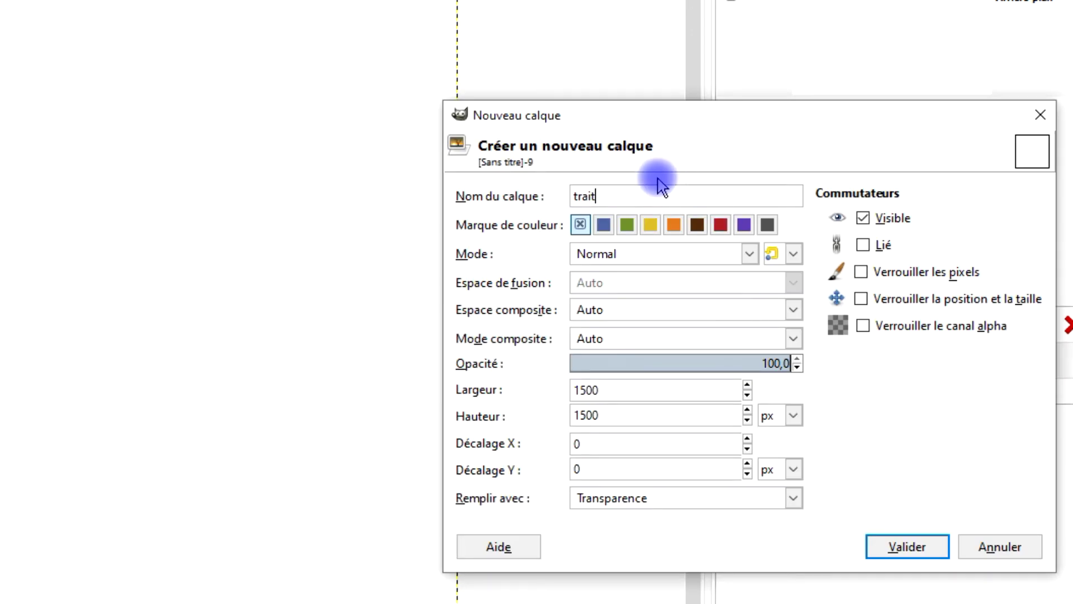
pyautogui.click(666, 497)
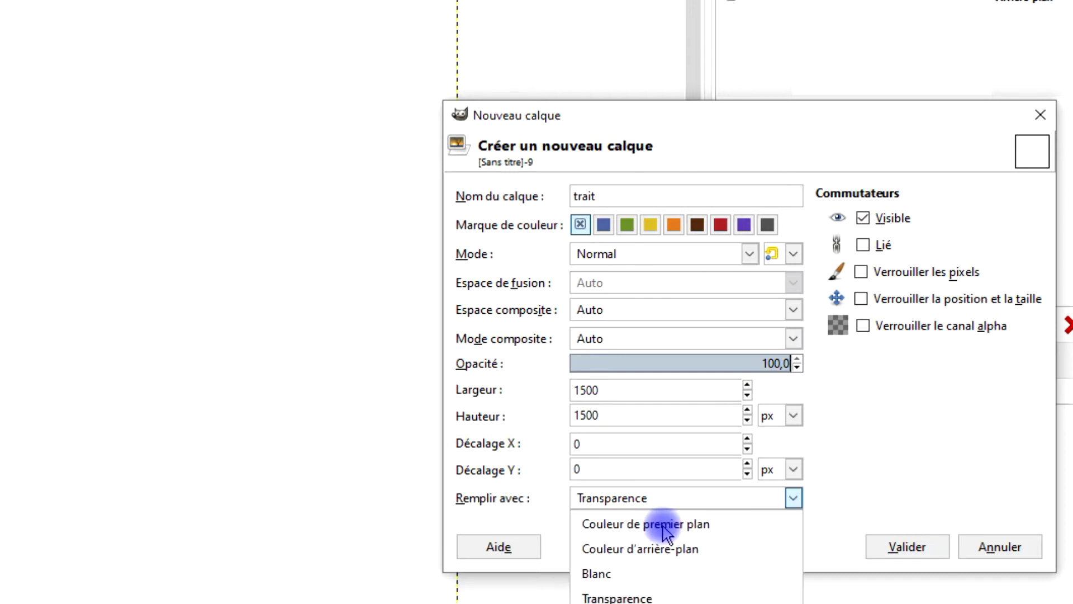
pyautogui.click(657, 598)
pyautogui.click(906, 546)
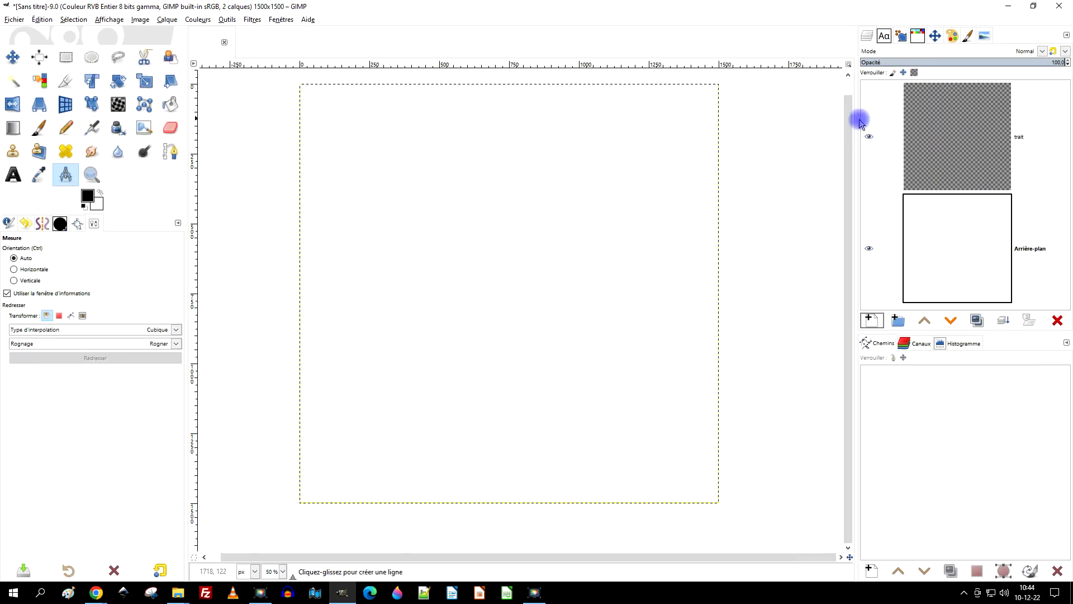
# Paint a straight diagonal line about 1509 px long at 45° on the trait layer, using the Paintbrush with 2. Hardness 100 at size 15
pyautogui.click(57, 85)
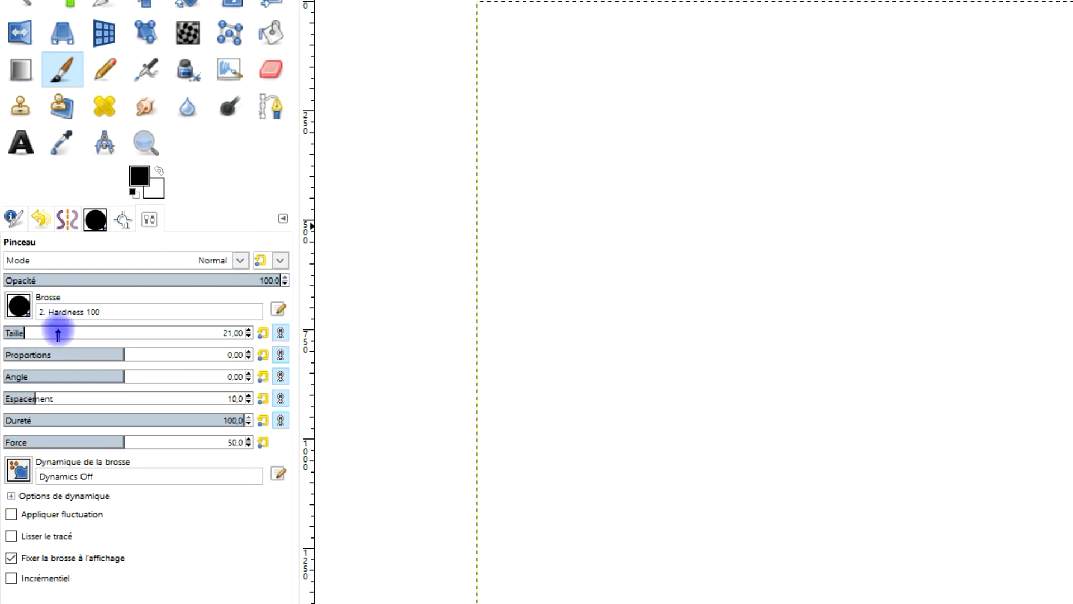
pyautogui.click(22, 306)
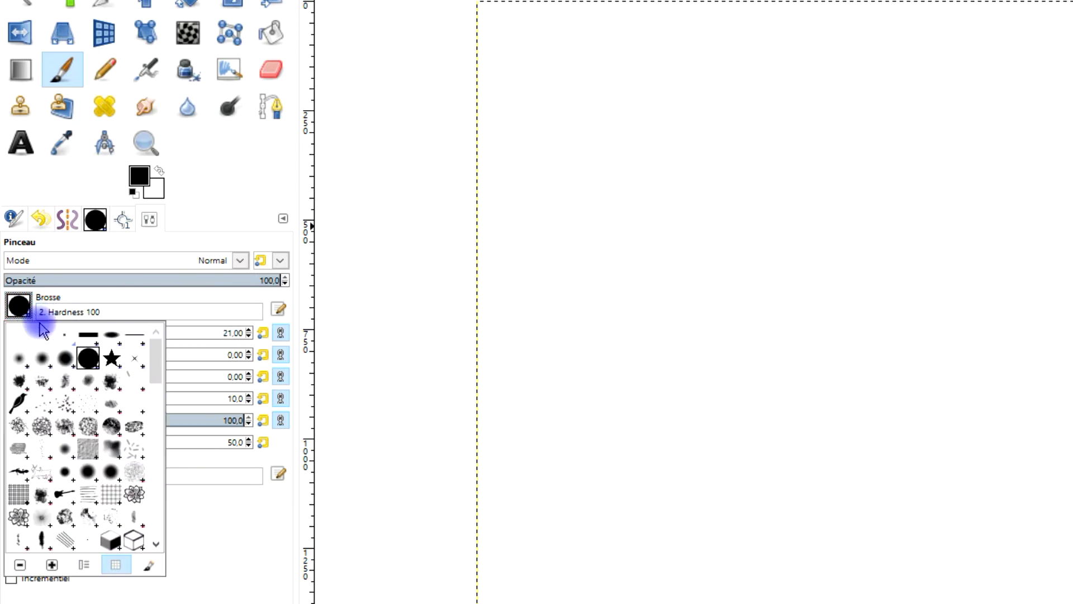
pyautogui.click(168, 288)
pyautogui.click(23, 332)
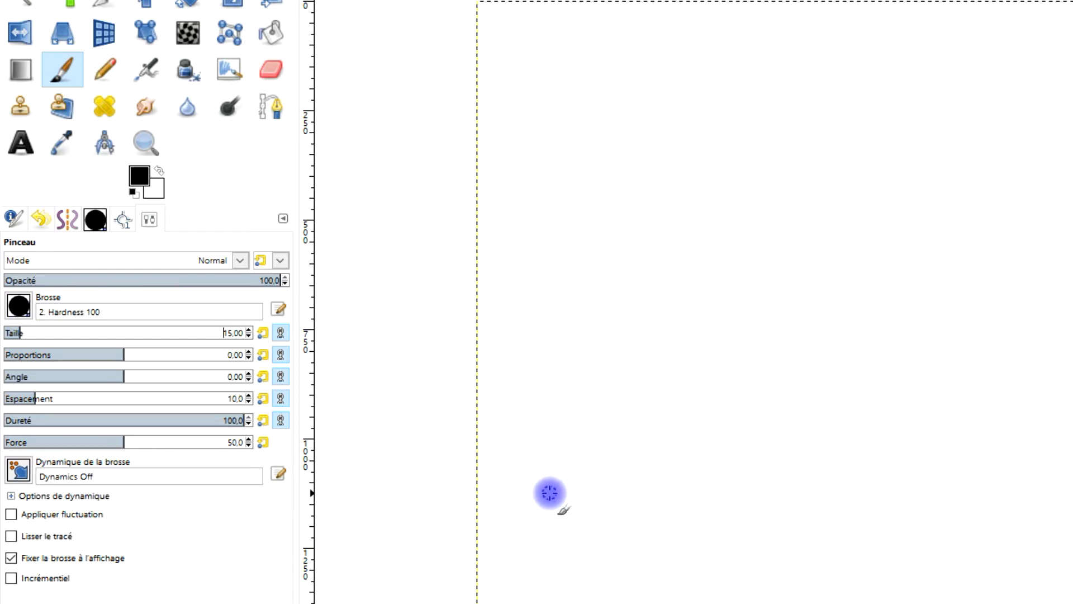
pyautogui.click(550, 493)
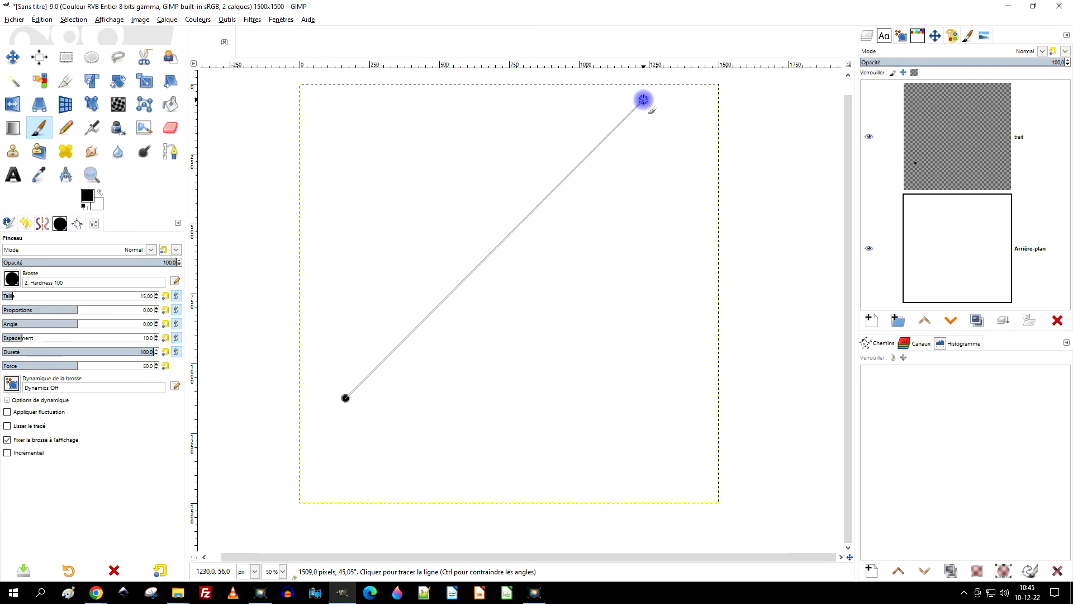
pyautogui.keyDown('shift'); pyautogui.click(644, 101); pyautogui.keyUp('shift')
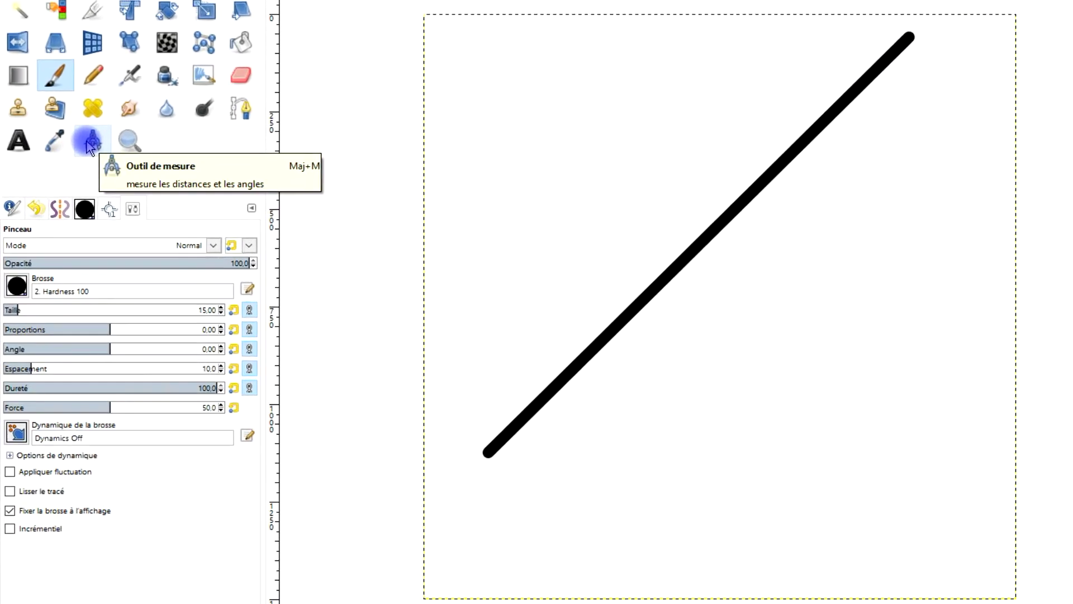
# Try straightening the diagonal line with the Measure tool in Horizontale orientation, and undo the rotation
pyautogui.click(126, 90)
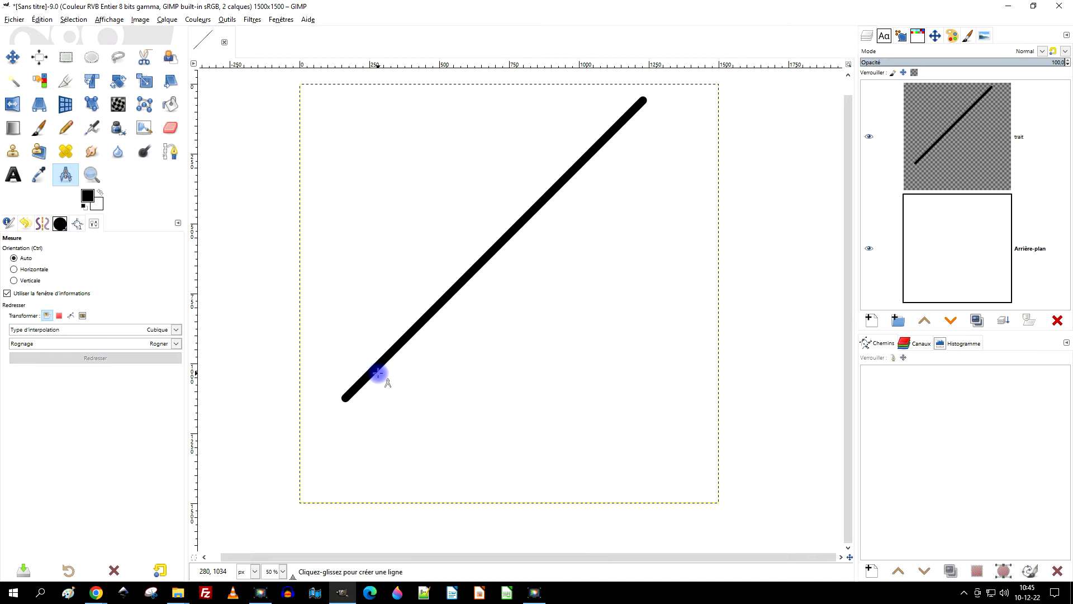
pyautogui.moveTo(377, 373); pyautogui.dragTo(590, 161)
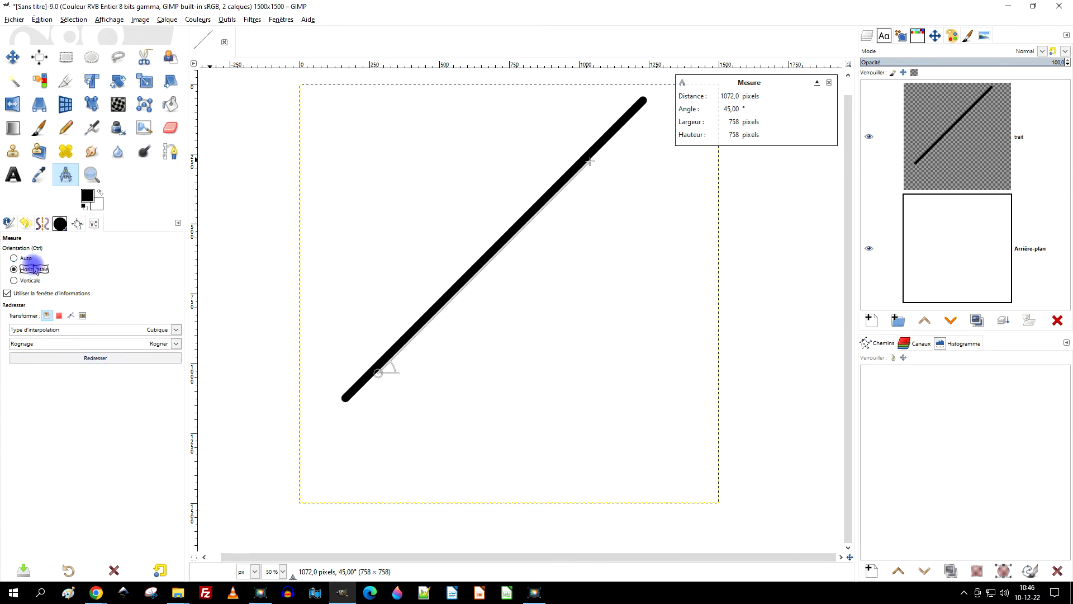
pyautogui.click(88, 359)
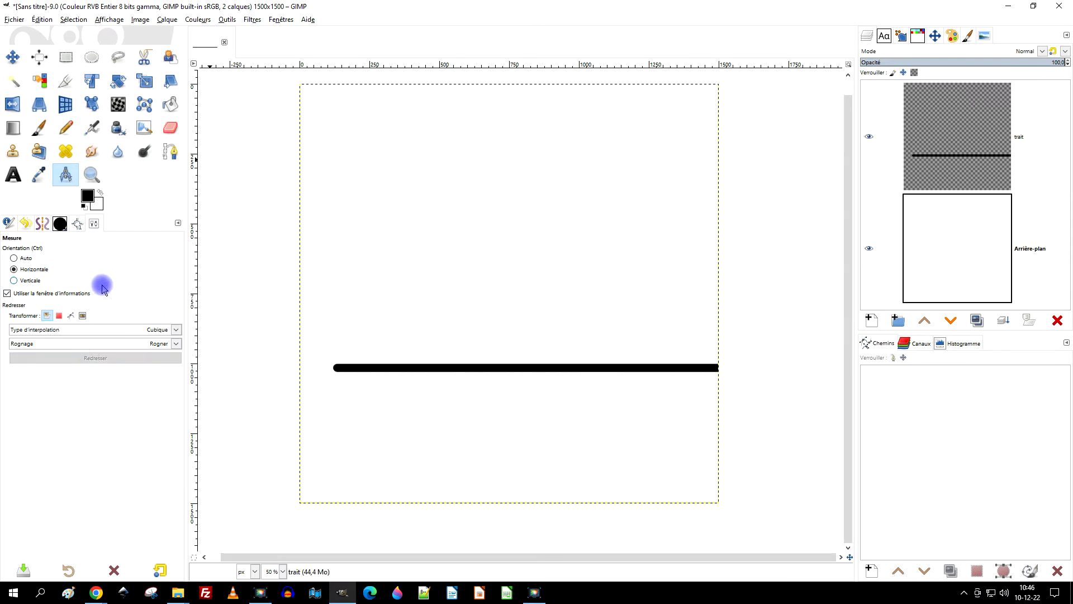
pyautogui.hotkey('ctrl', 'z')
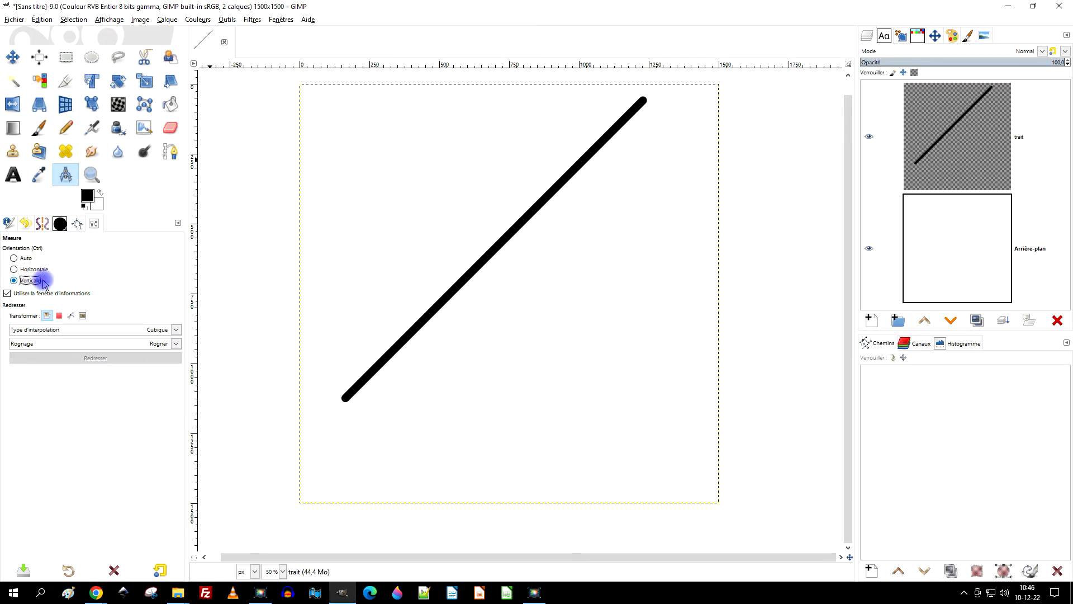
# Try straightening the diagonal line with the measure orientation set to Verticale, and undo the rotation
pyautogui.moveTo(383, 366)
pyautogui.mouseDown()
pyautogui.moveTo(544, 172)
pyautogui.moveTo(568, 182)
pyautogui.mouseUp()
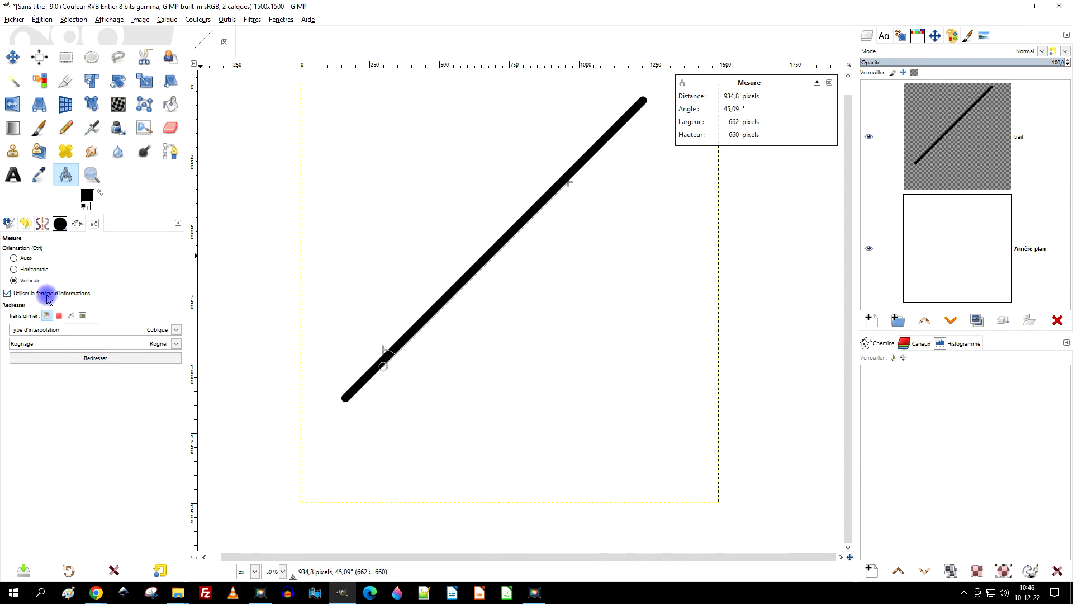
pyautogui.click(92, 359)
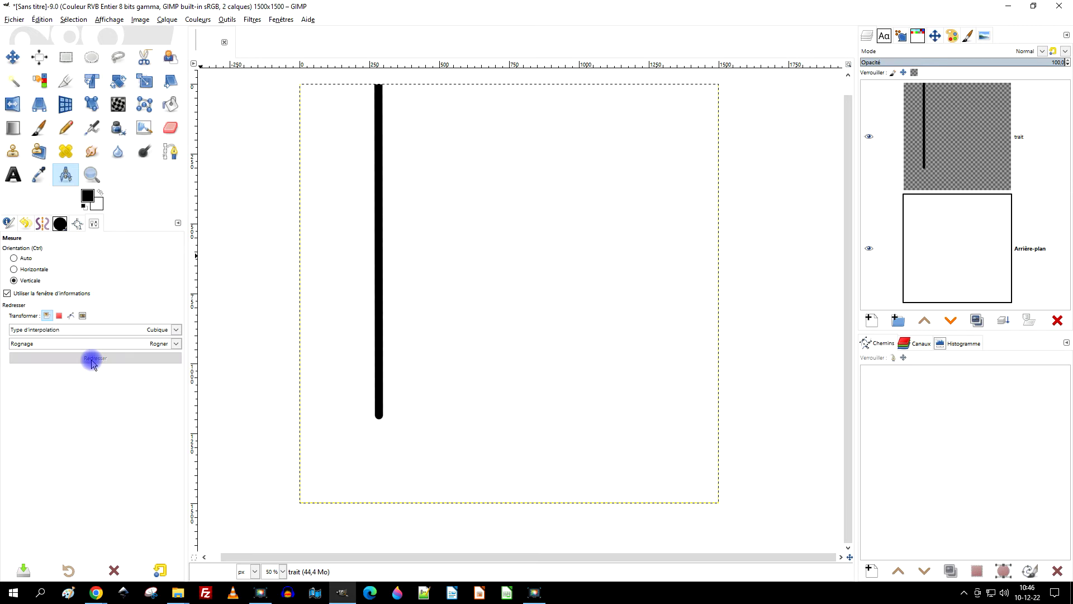
pyautogui.hotkey('ctrl', 'z')
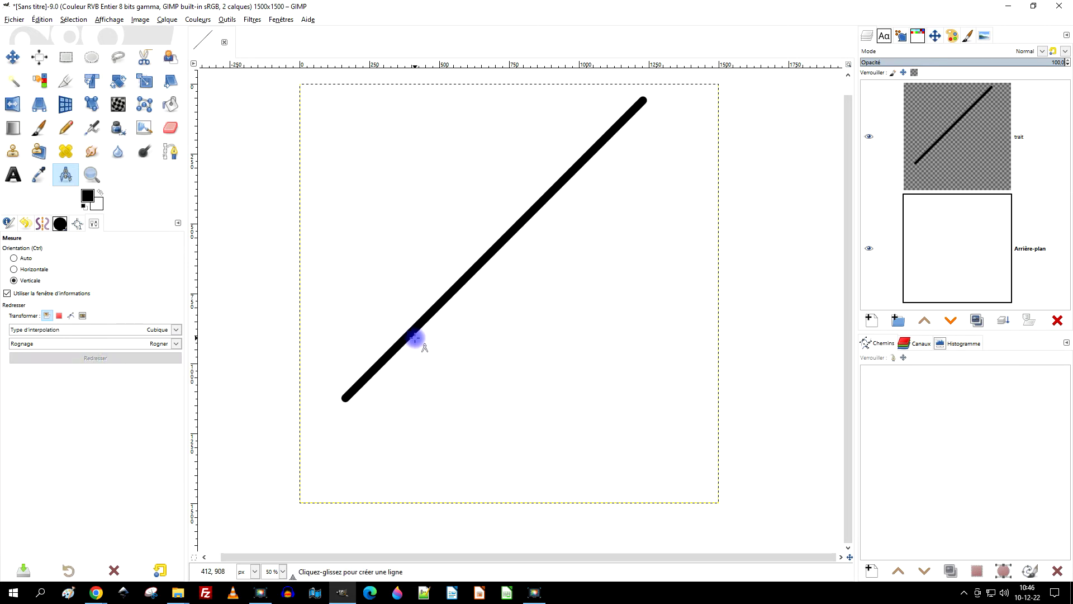
# Try straightening the measured diagonal line with the orientation set to Auto, and undo the rotation
pyautogui.moveTo(398, 351)
pyautogui.mouseDown()
pyautogui.moveTo(546, 180)
pyautogui.moveTo(596, 152)
pyautogui.mouseUp()
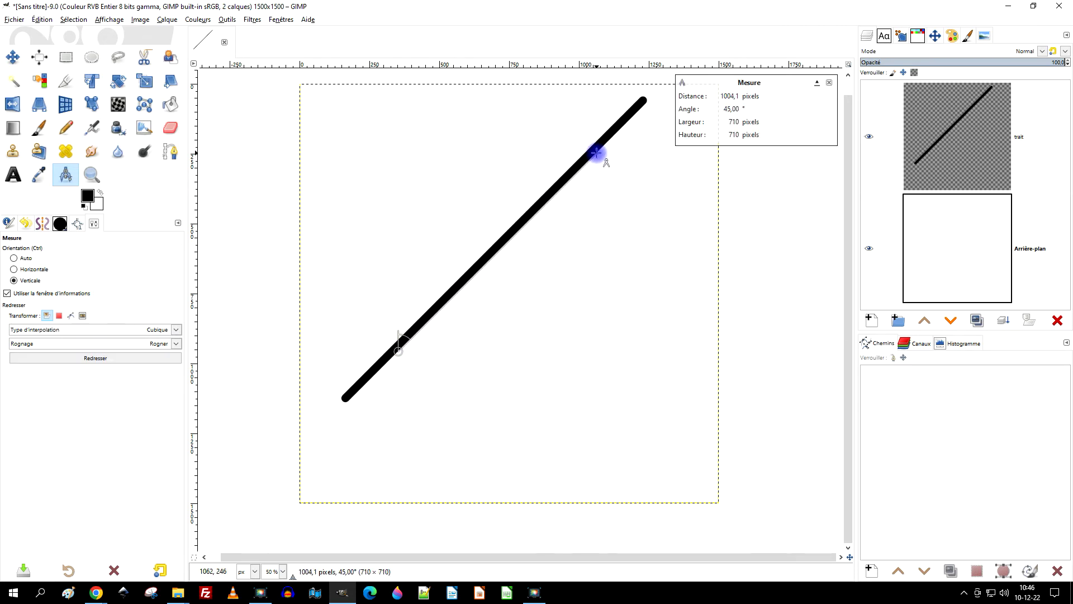
pyautogui.click(26, 258)
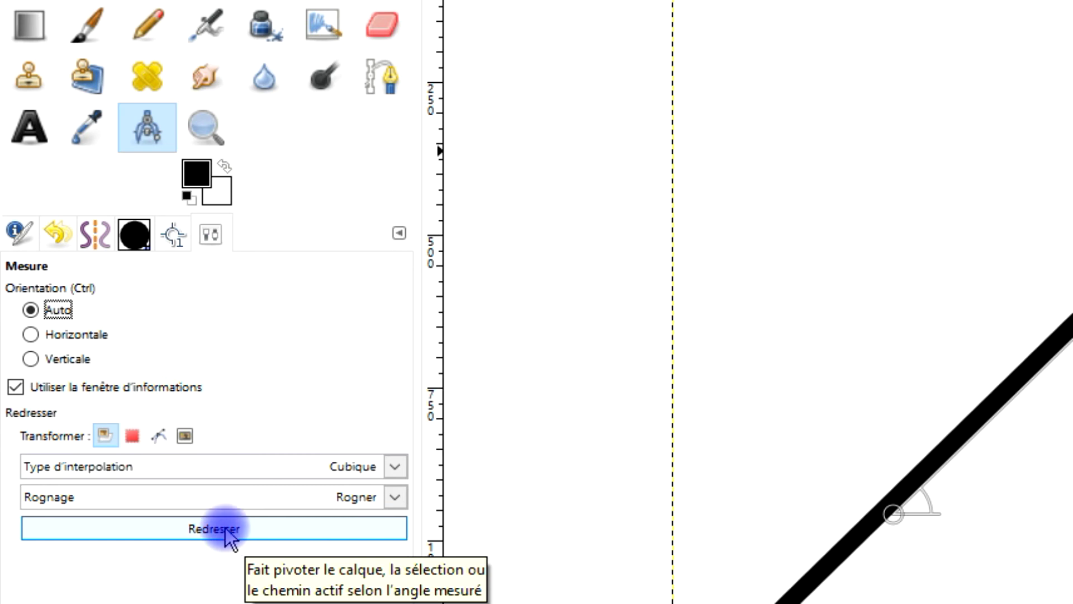
pyautogui.click(178, 528)
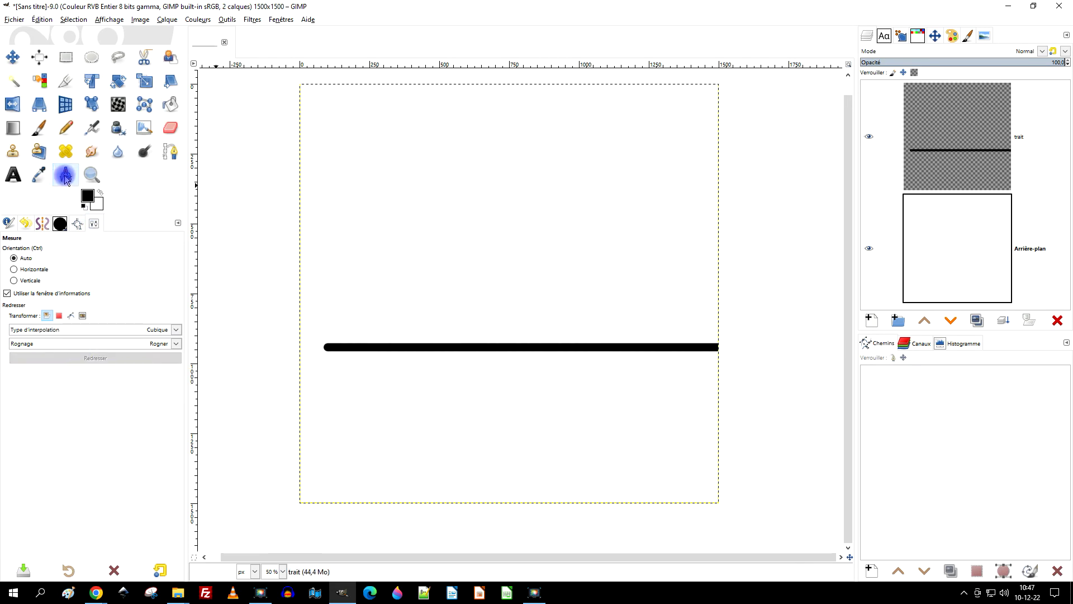
pyautogui.click(23, 261)
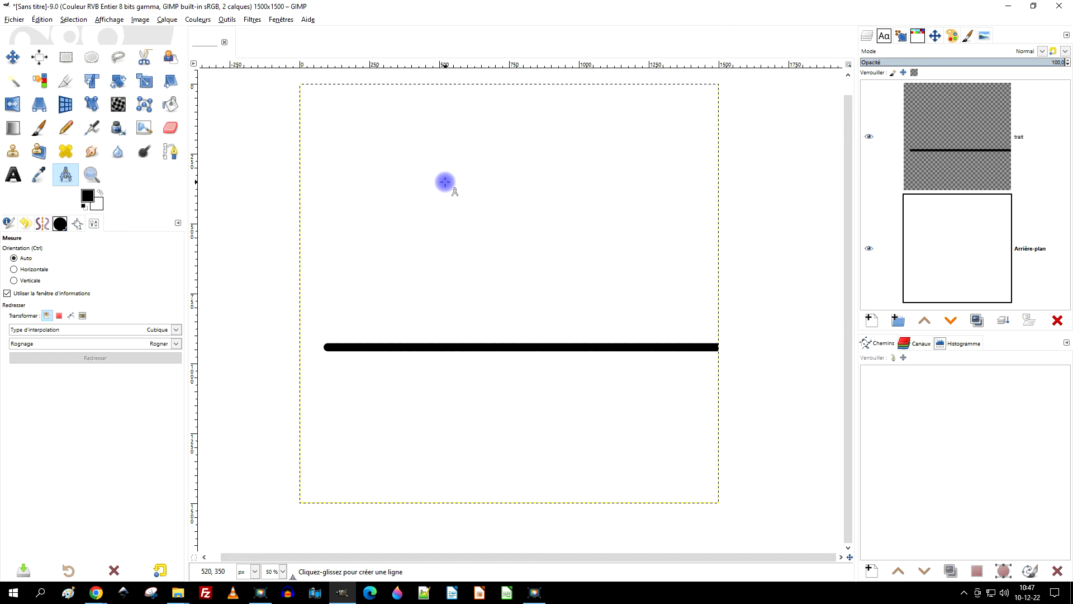
pyautogui.hotkey('ctrl', 'z')
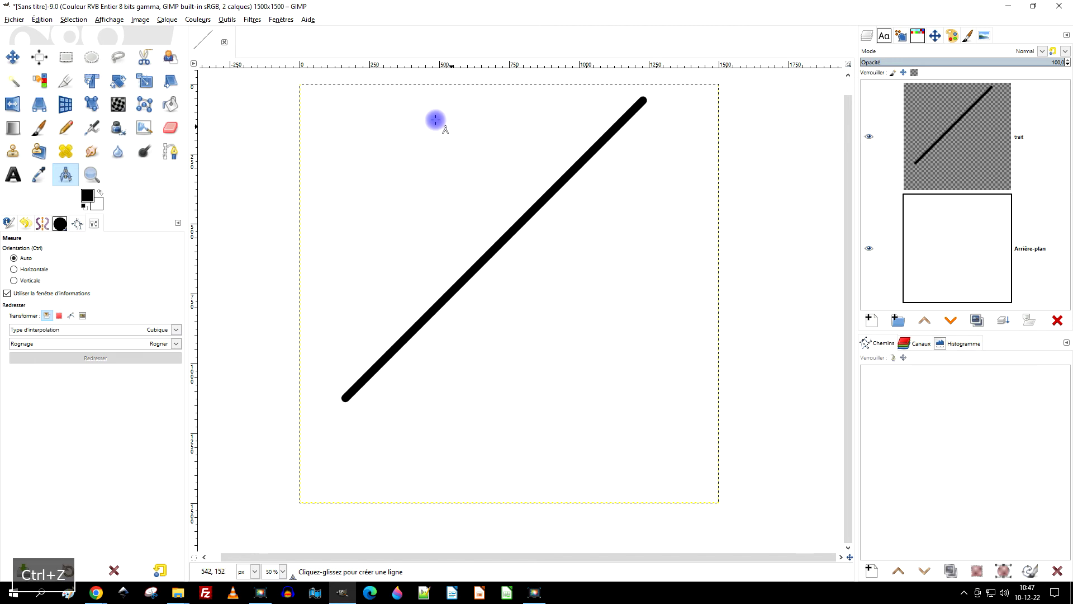
# Clear the trait layer and paint a steep, nearly vertical straight line on the left part of the canvas with the Paintbrush
pyautogui.press('Delete')
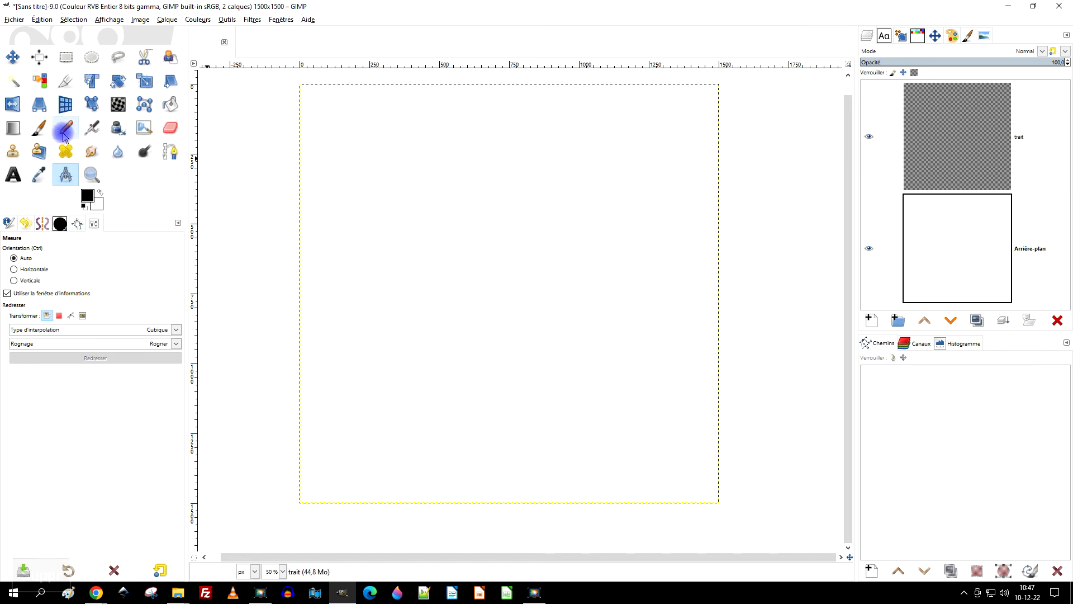
pyautogui.click(39, 128)
pyautogui.click(346, 421)
pyautogui.keyDown('shift'); pyautogui.click(402, 117); pyautogui.keyUp('shift')
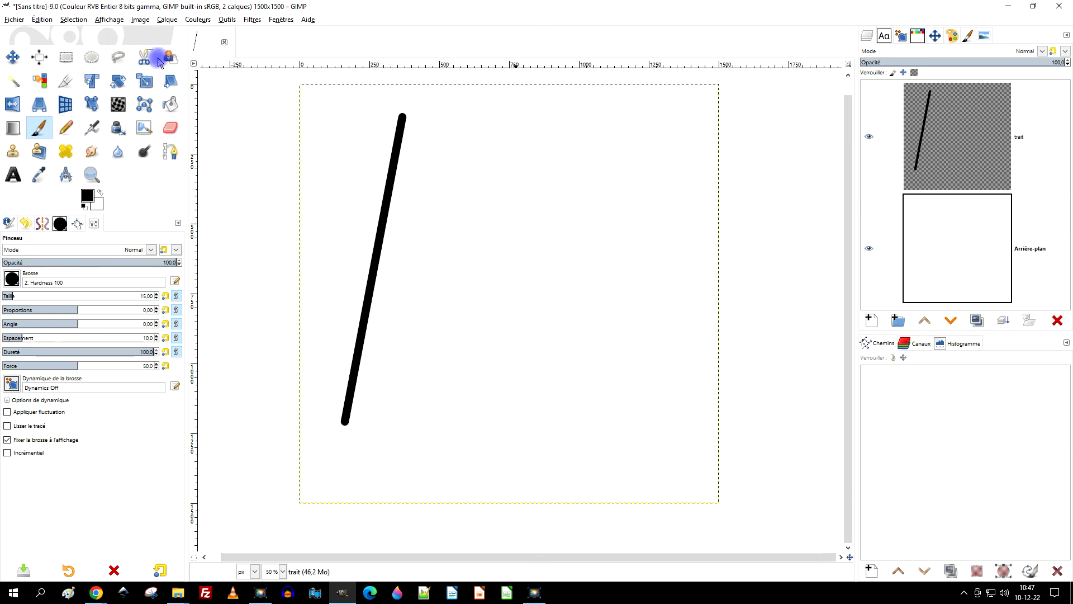
# Measure along the steep line with the Measure tool in Auto orientation and straighten the layer to make it vertical
pyautogui.click(65, 175)
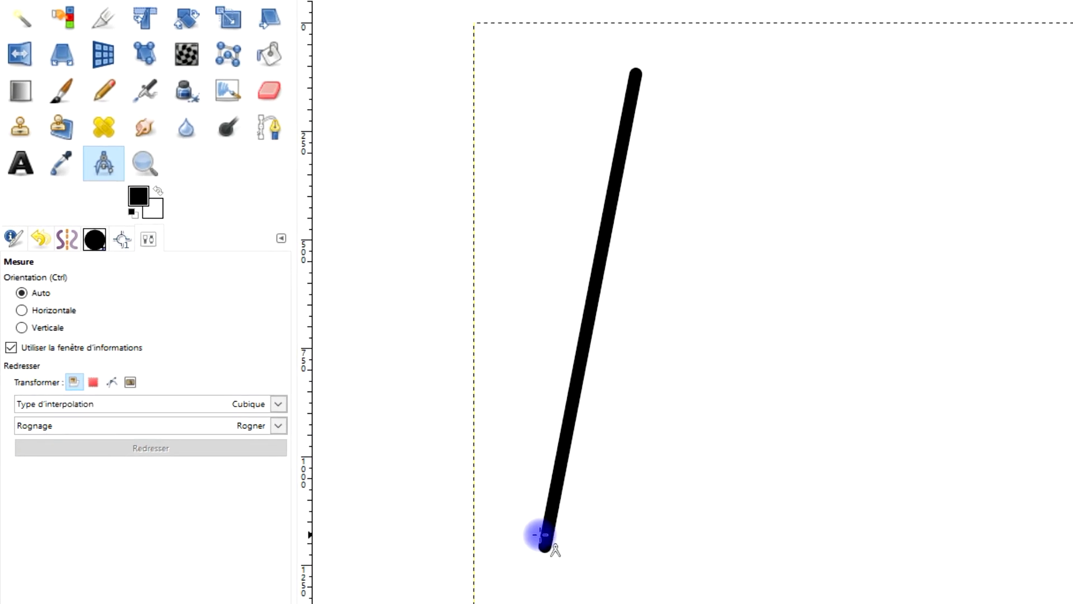
pyautogui.moveTo(540, 535)
pyautogui.mouseDown()
pyautogui.moveTo(635, 250)
pyautogui.moveTo(637, 79)
pyautogui.moveTo(626, 83)
pyautogui.mouseUp()
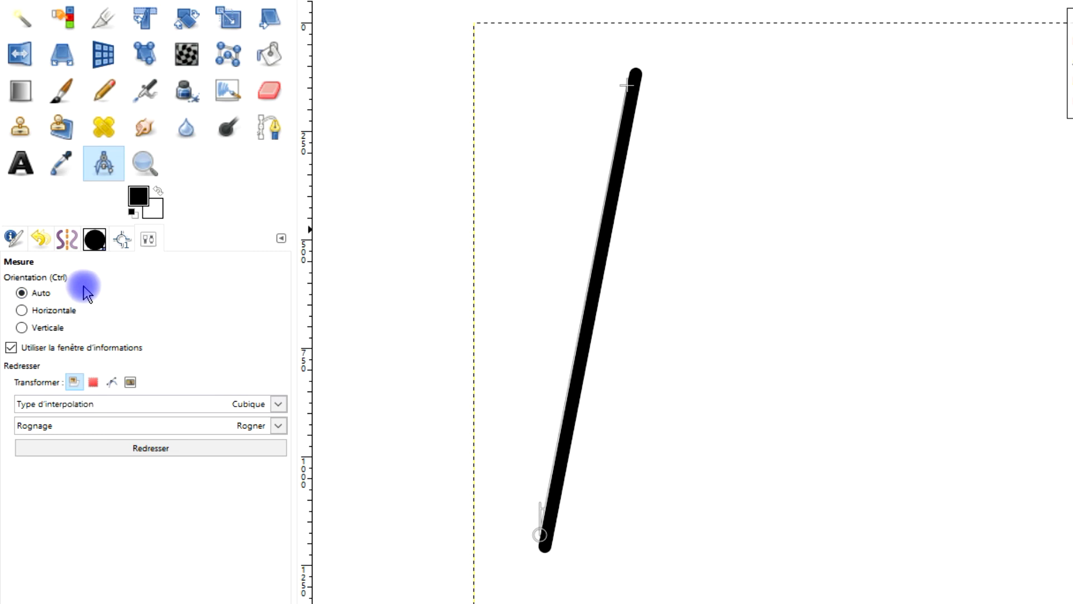
pyautogui.click(42, 291)
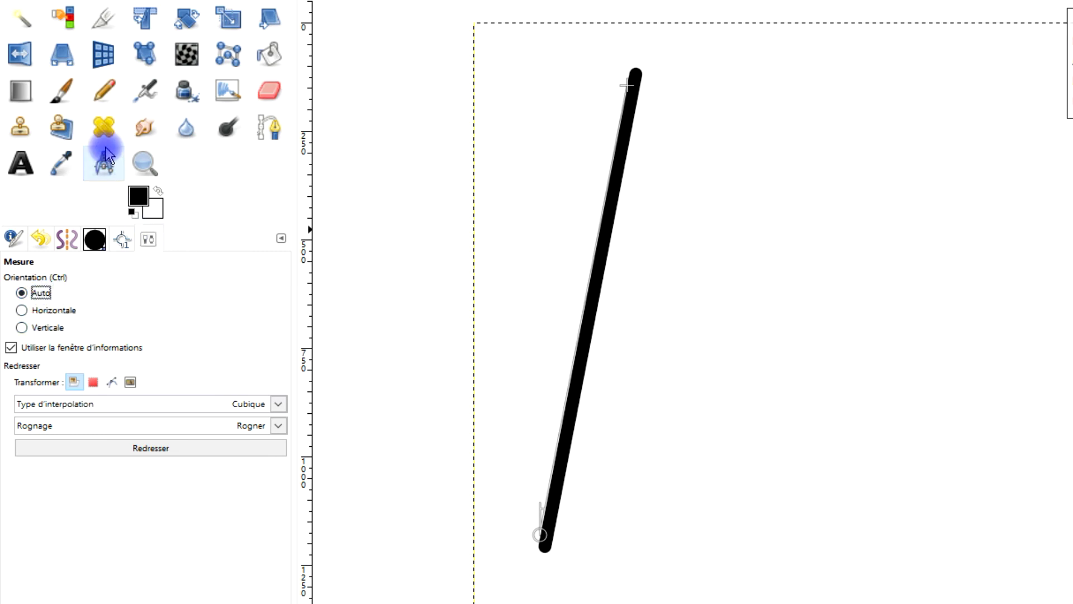
pyautogui.click(117, 450)
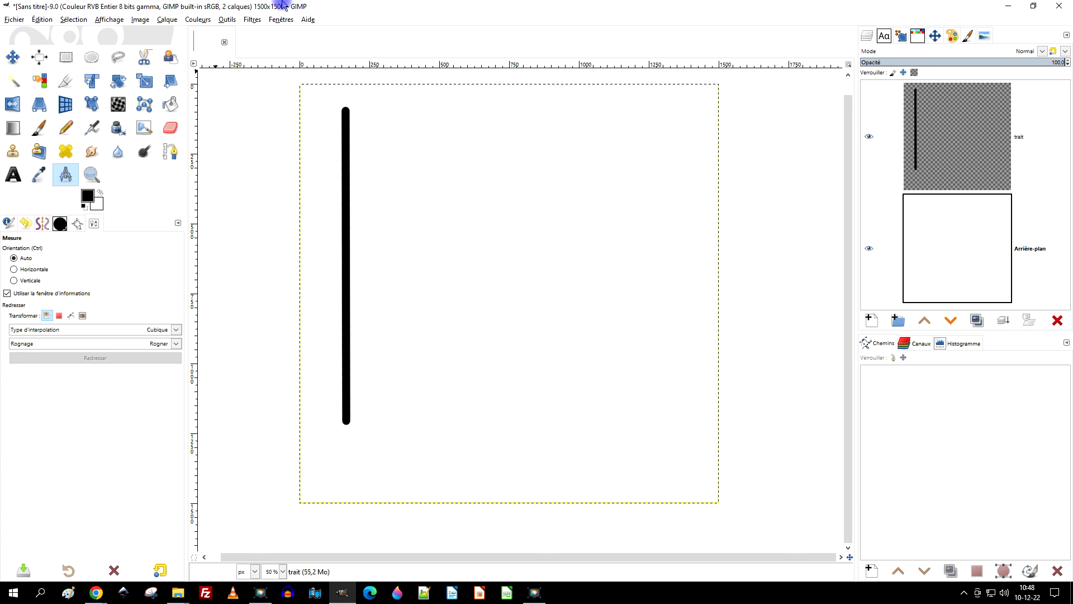
# Crop the trait layer to its content and duplicate the layer
pyautogui.click(169, 20)
pyautogui.click(208, 201)
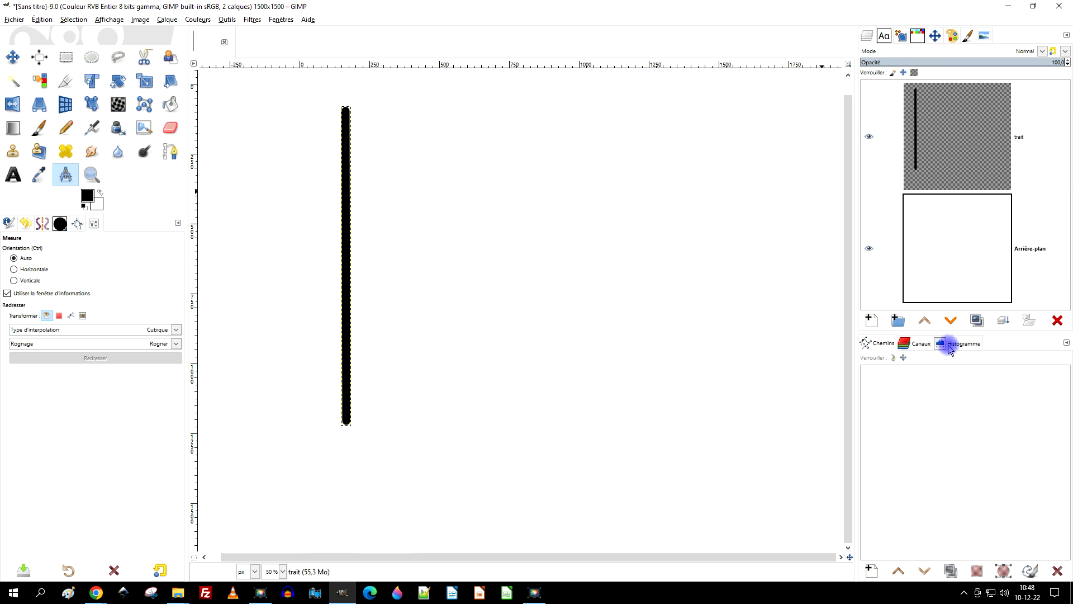
pyautogui.click(976, 321)
pyautogui.press('m')
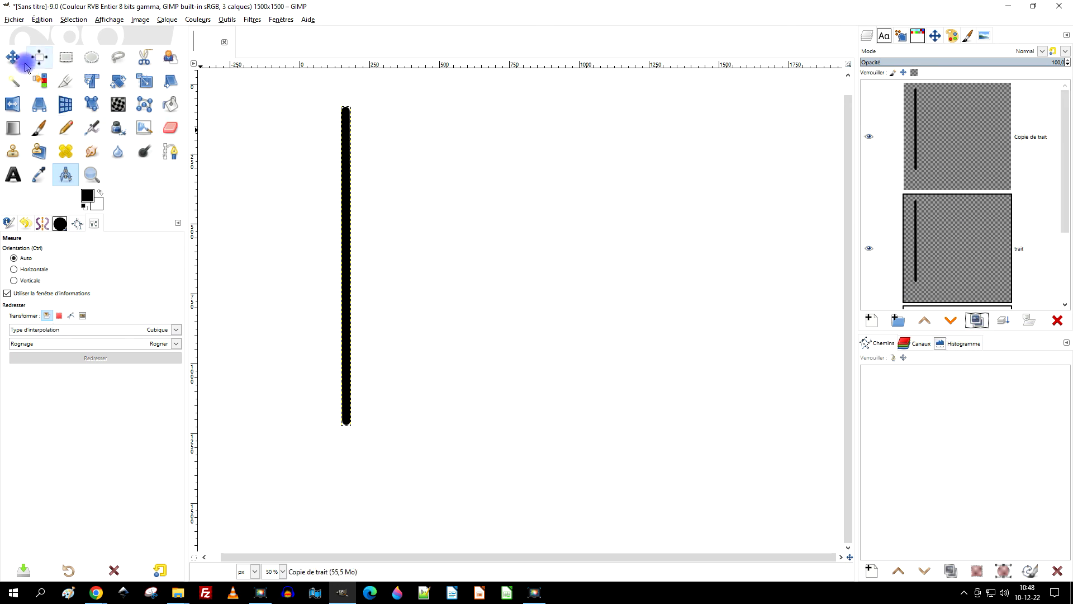